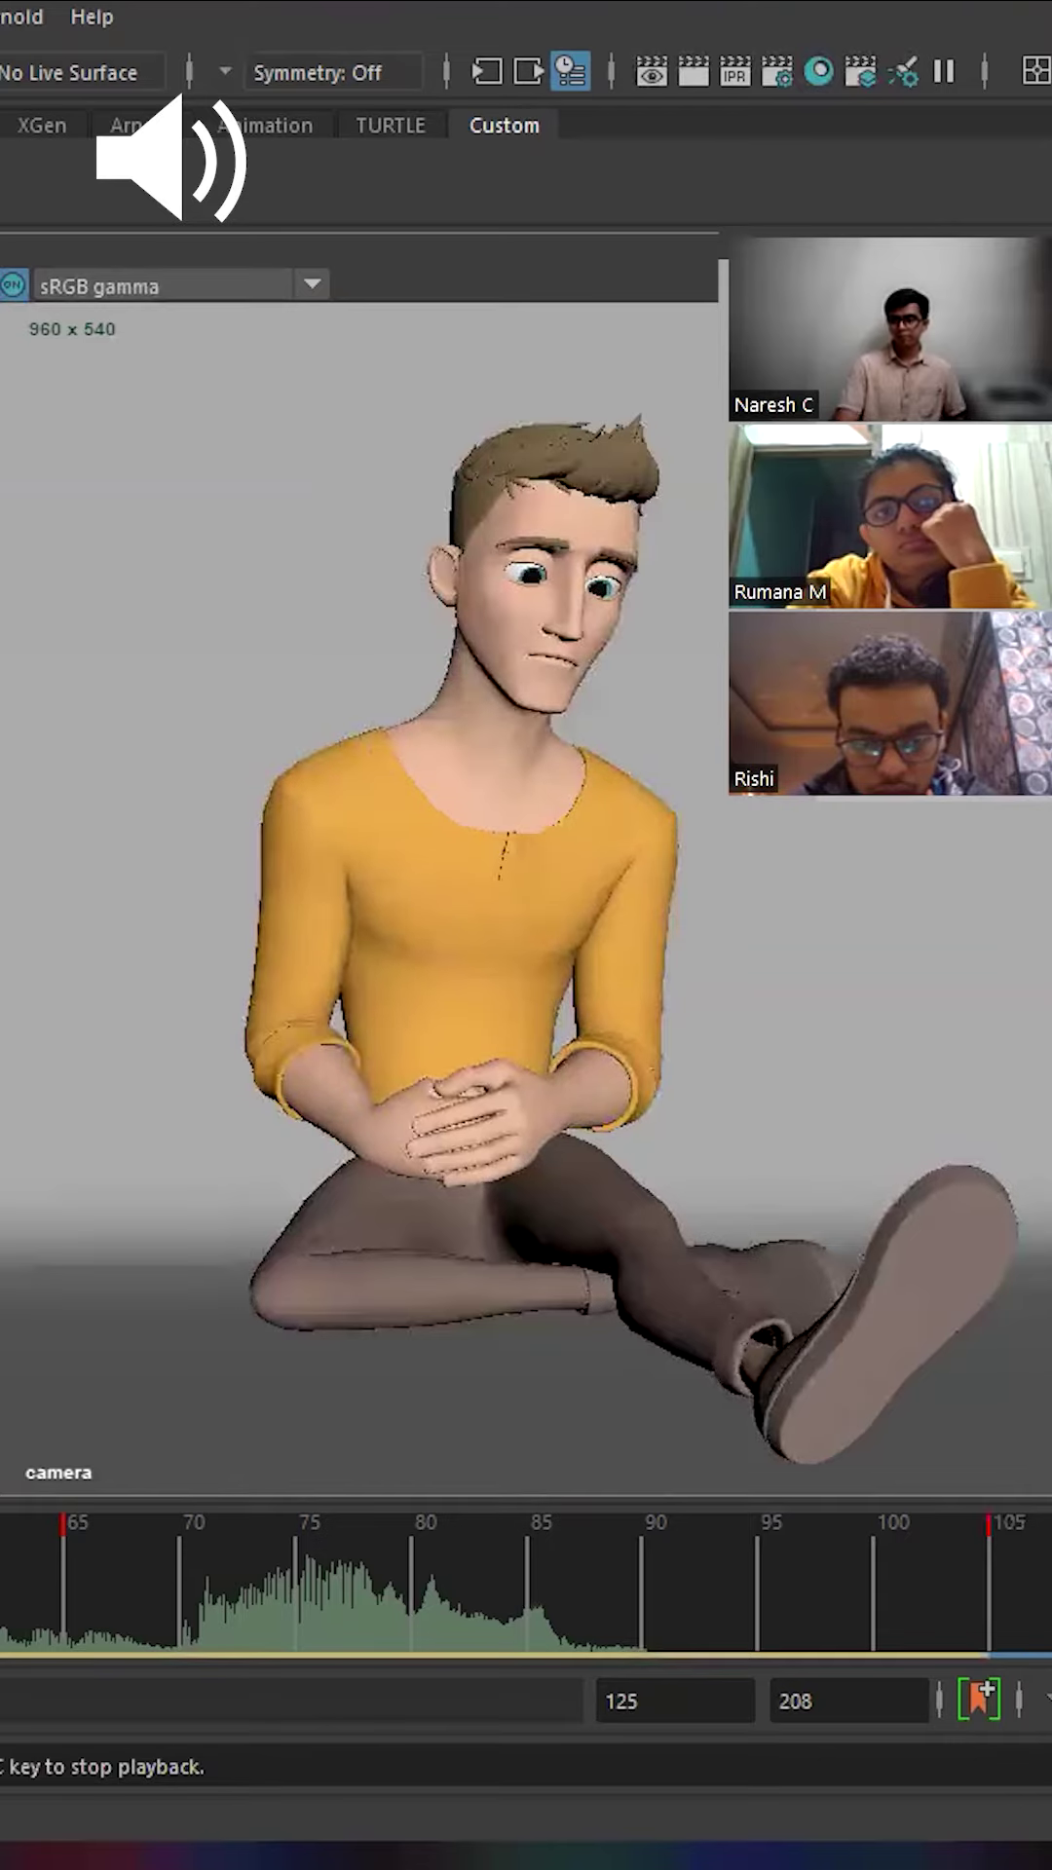
Step: Step the timeline forward to the next blocked key pose of the seated character
key("Escape")
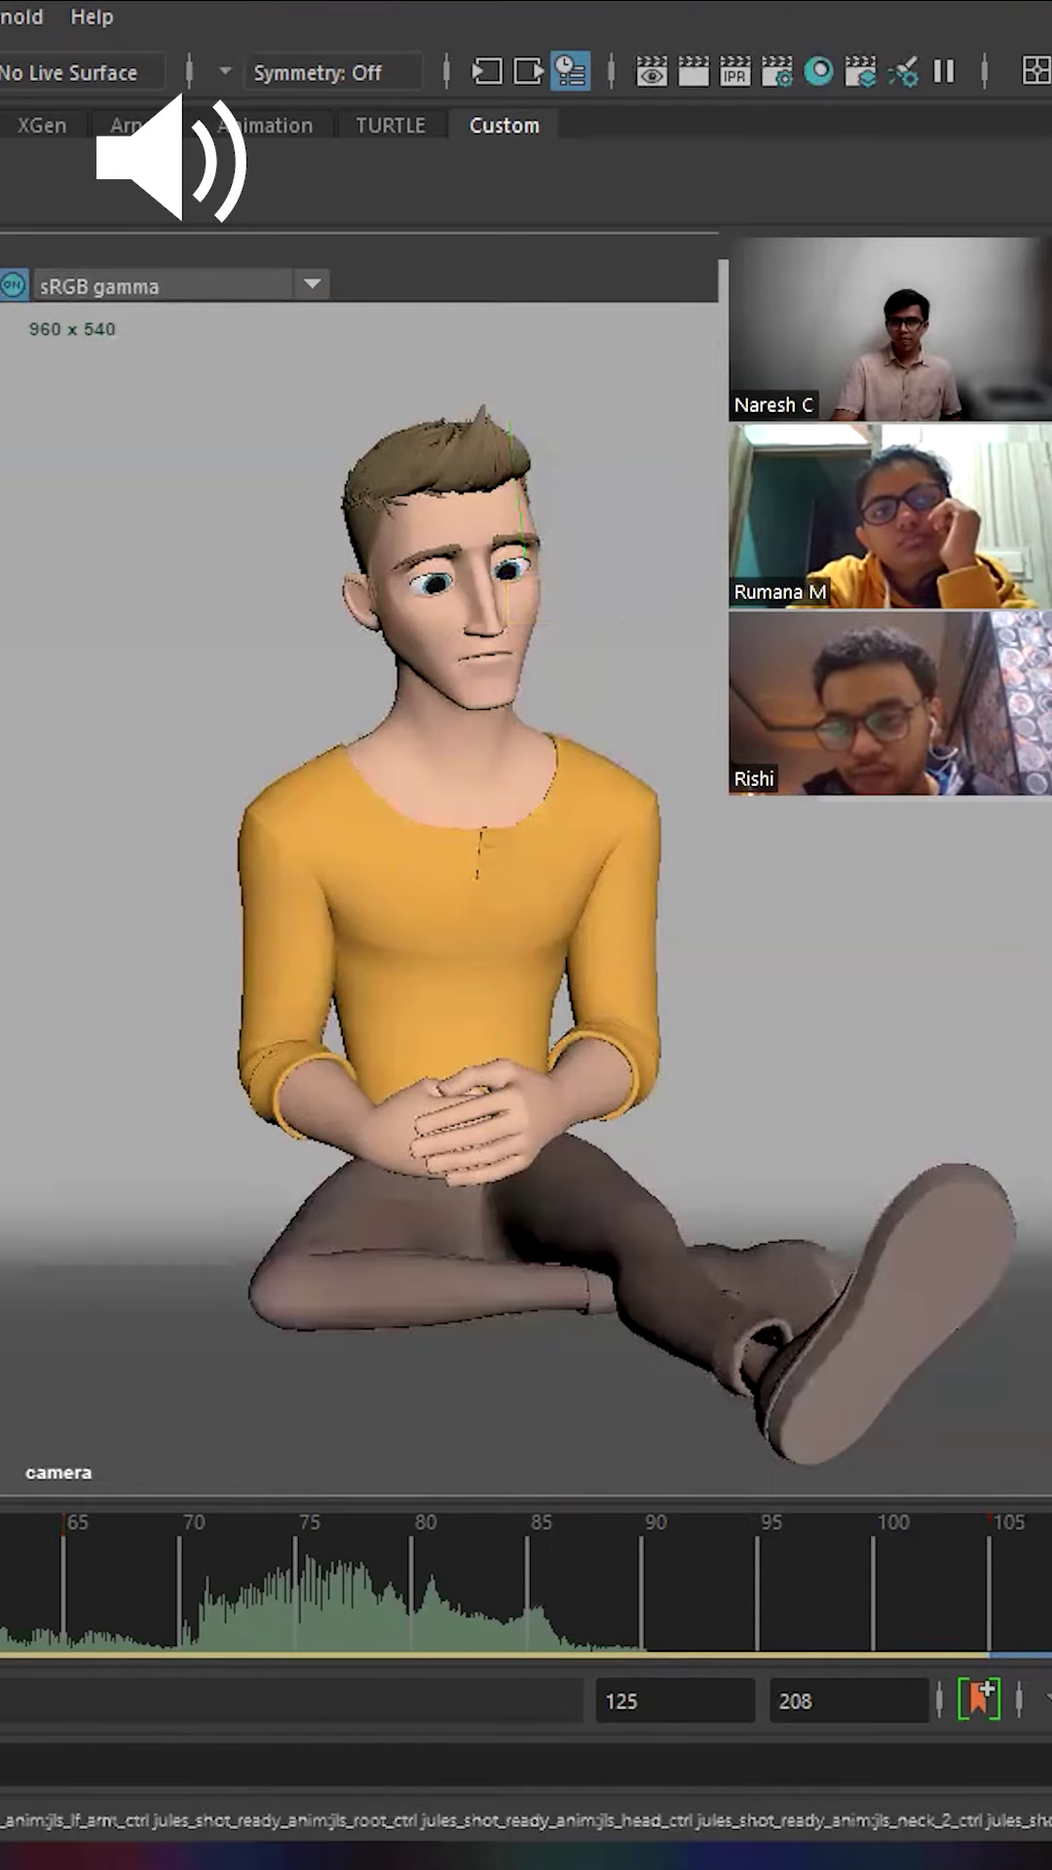
Step: Re-show the rig controls and Move manipulator on the upright seated pose
key("ctrl+z")
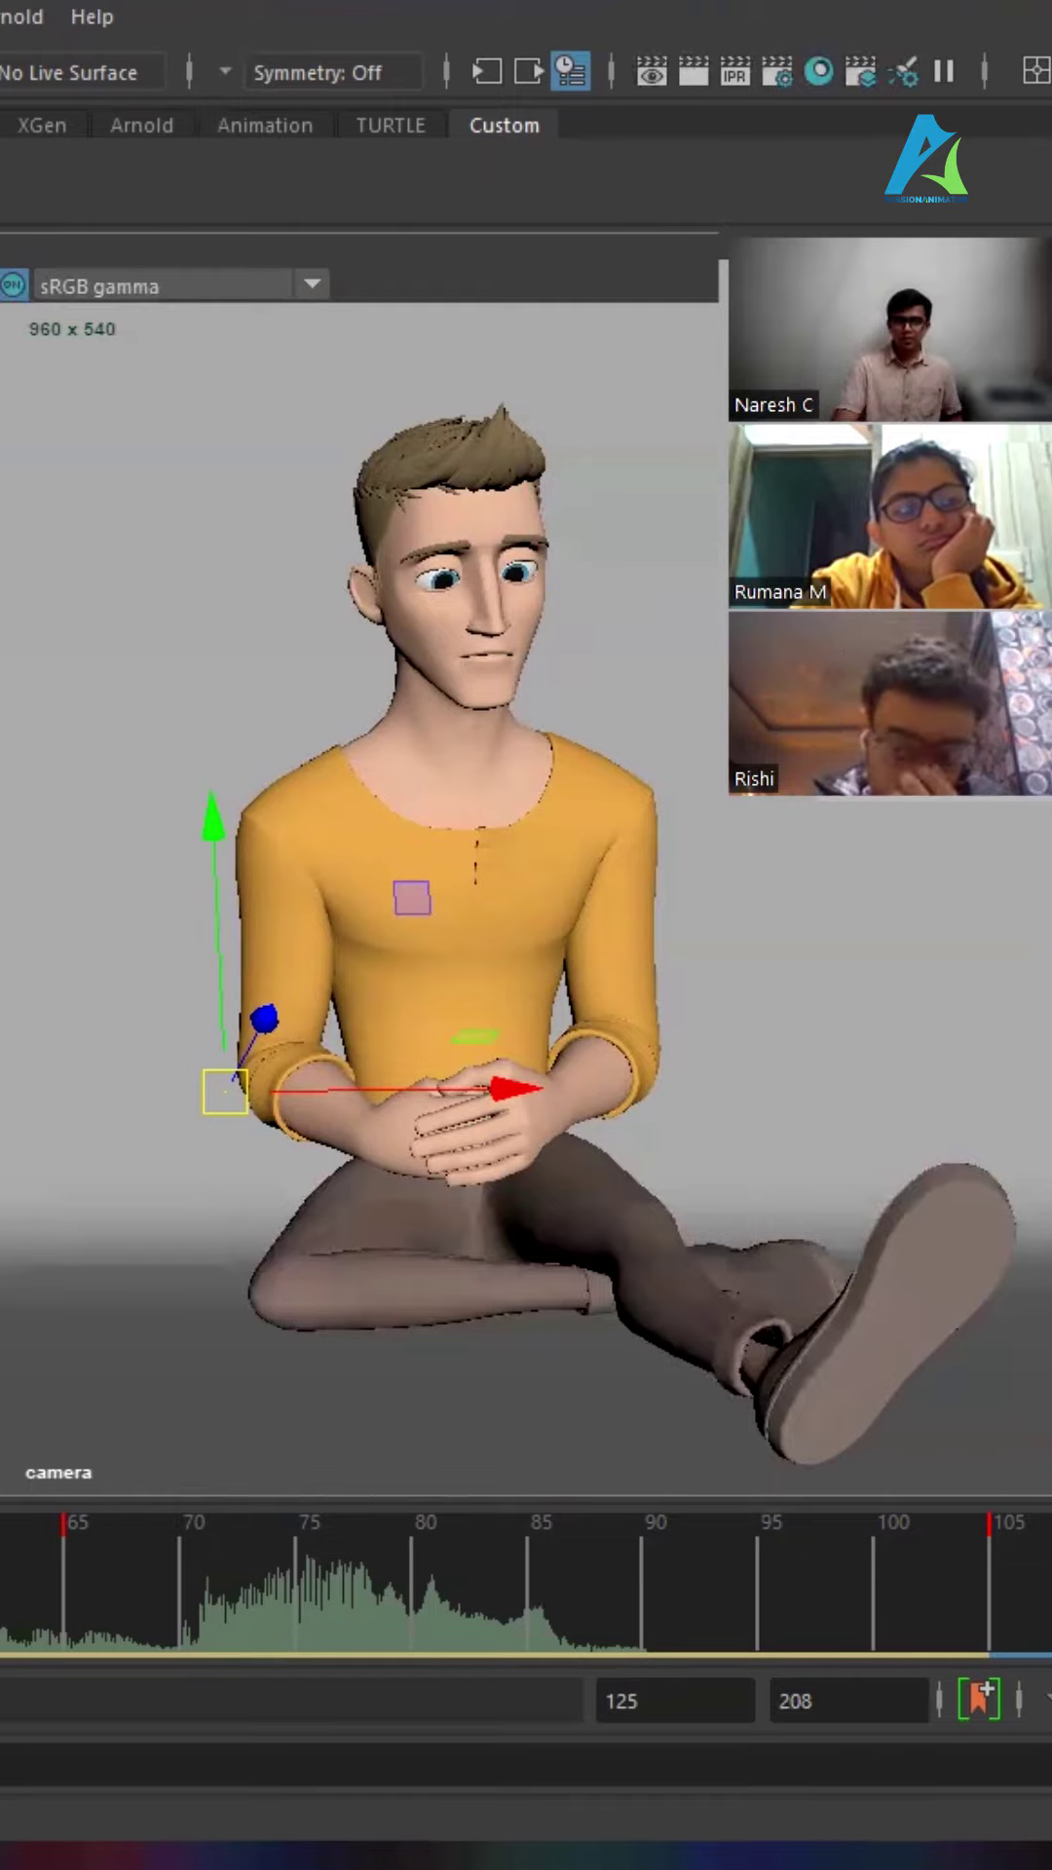
key("Escape")
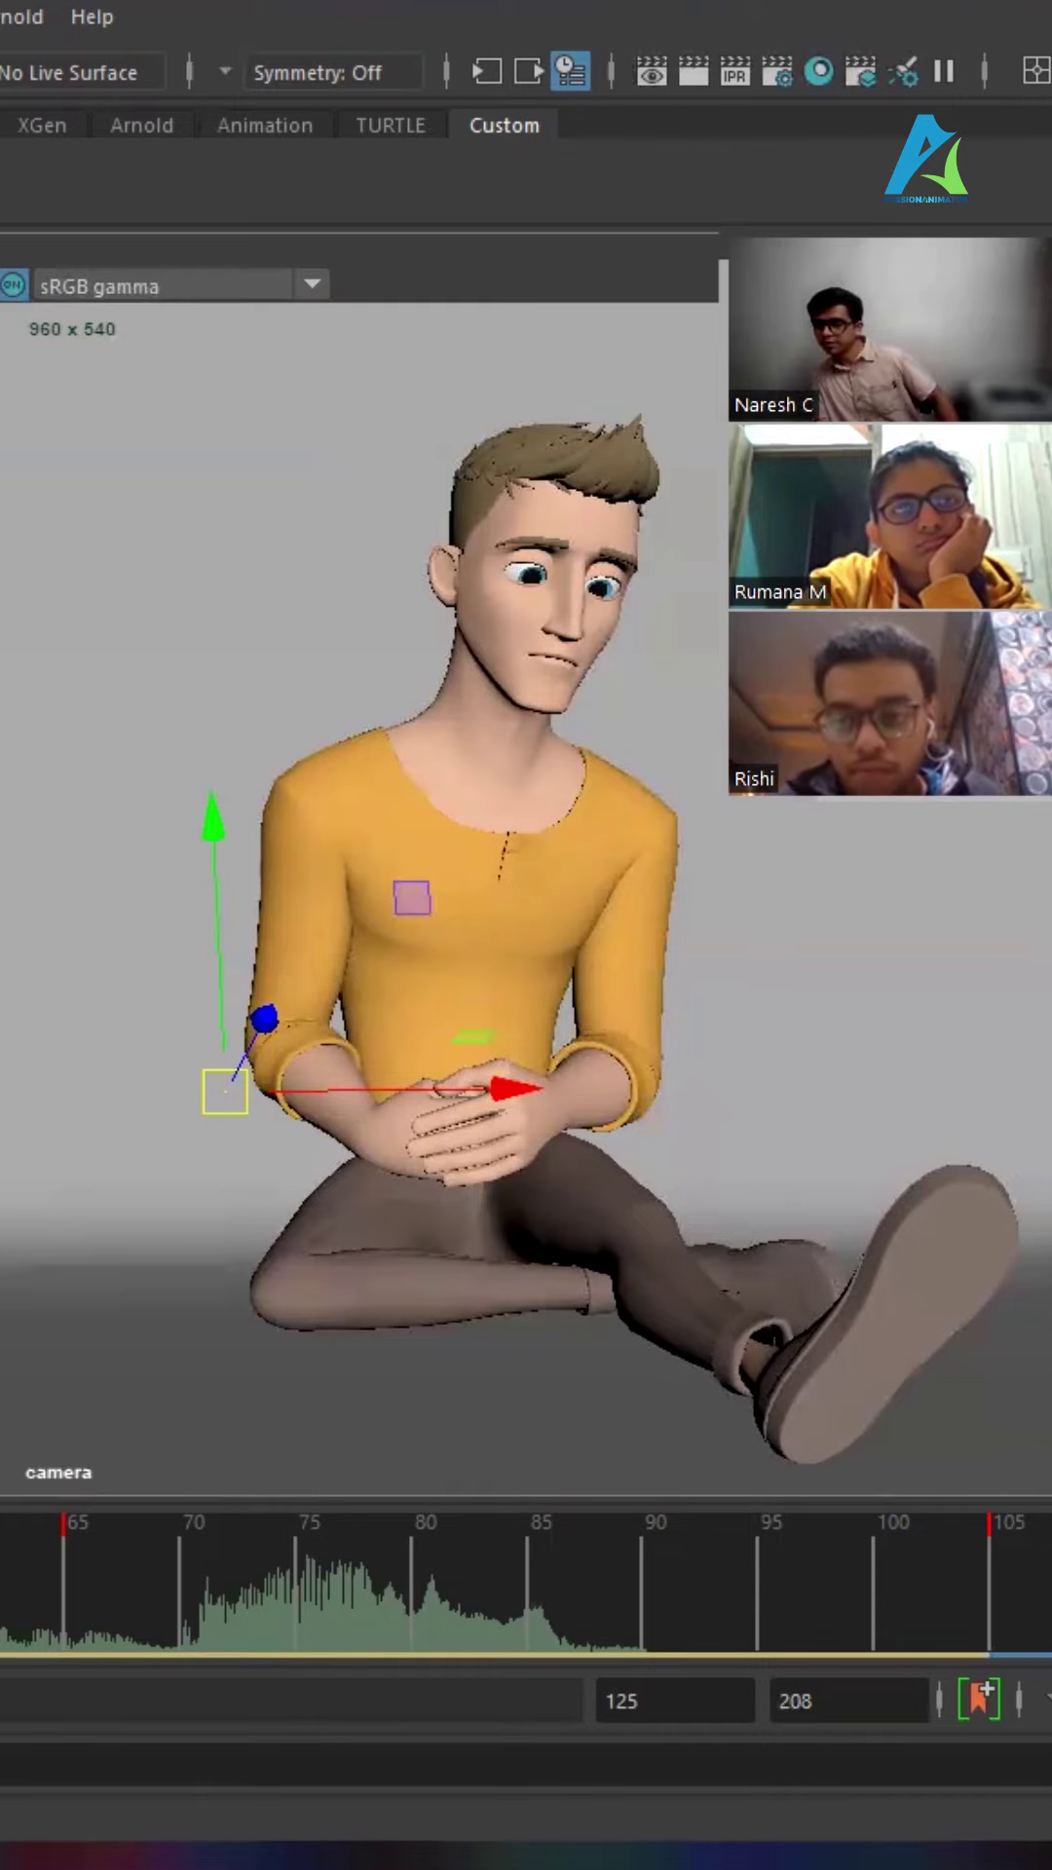
key("ctrl+z")
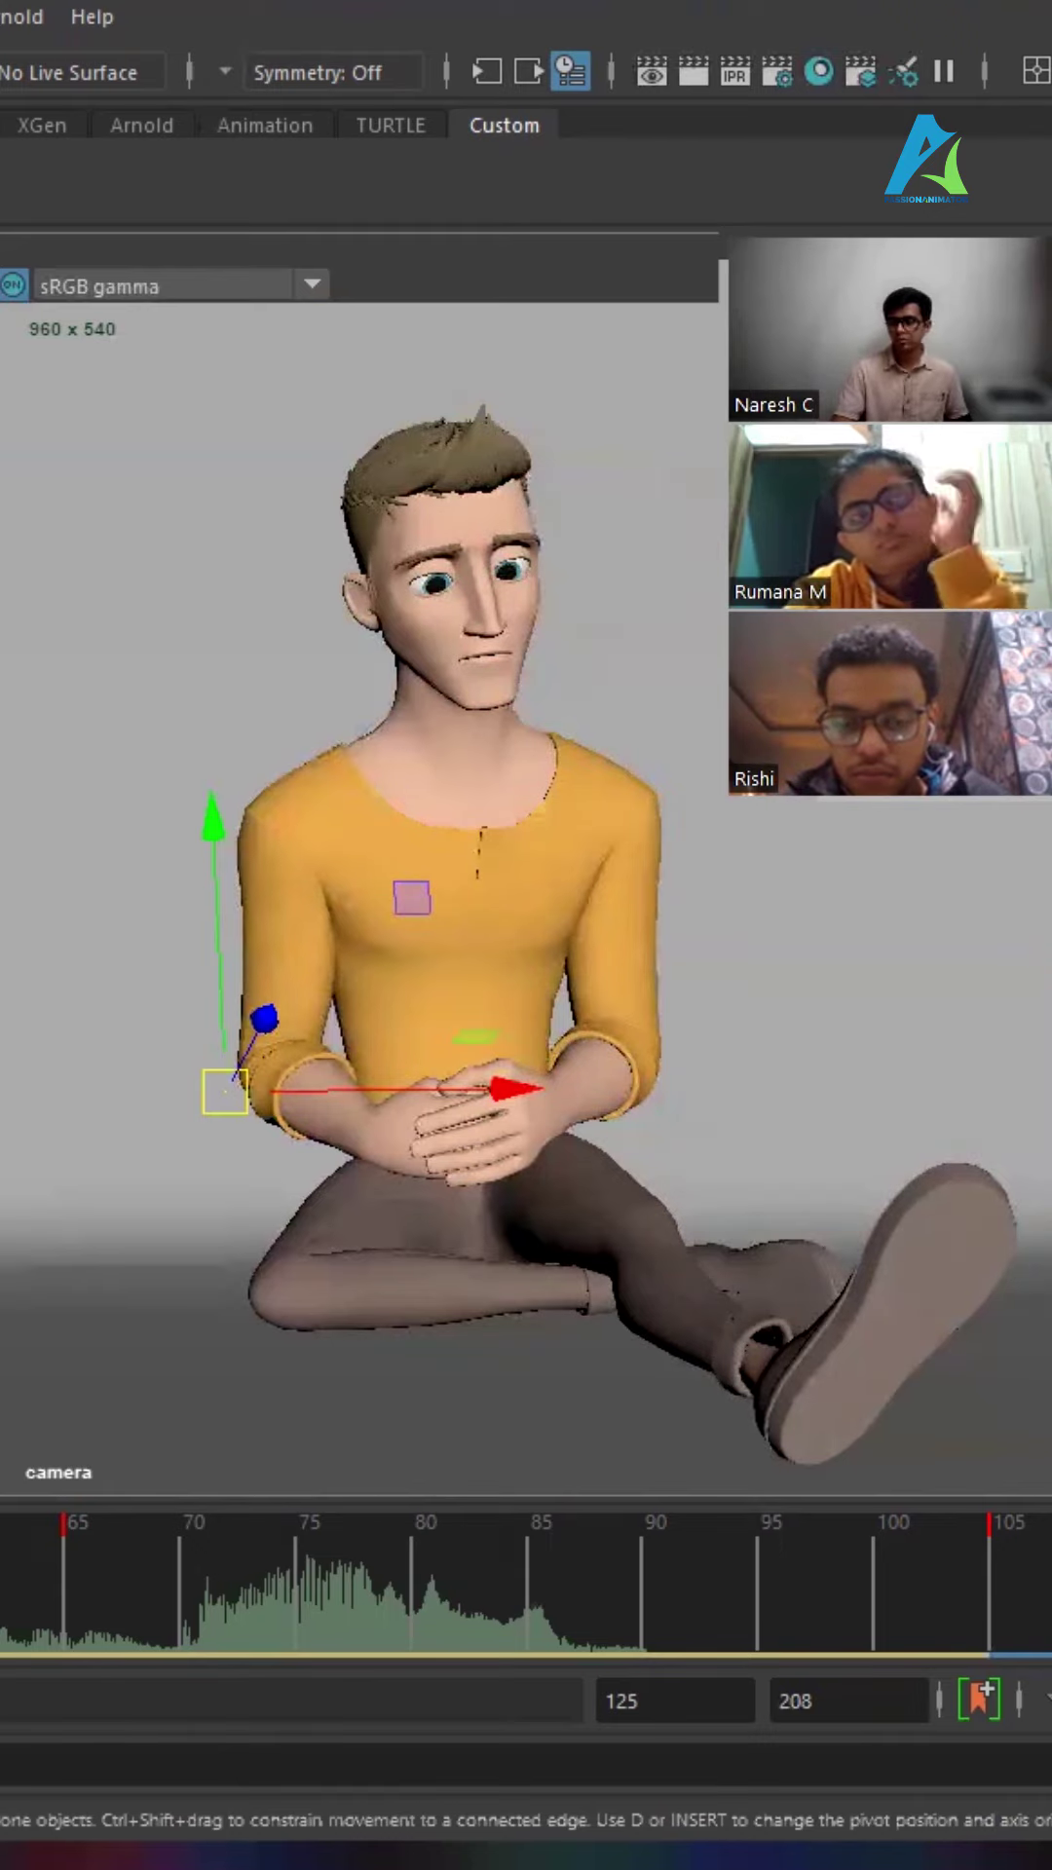
key("ctrl+z")
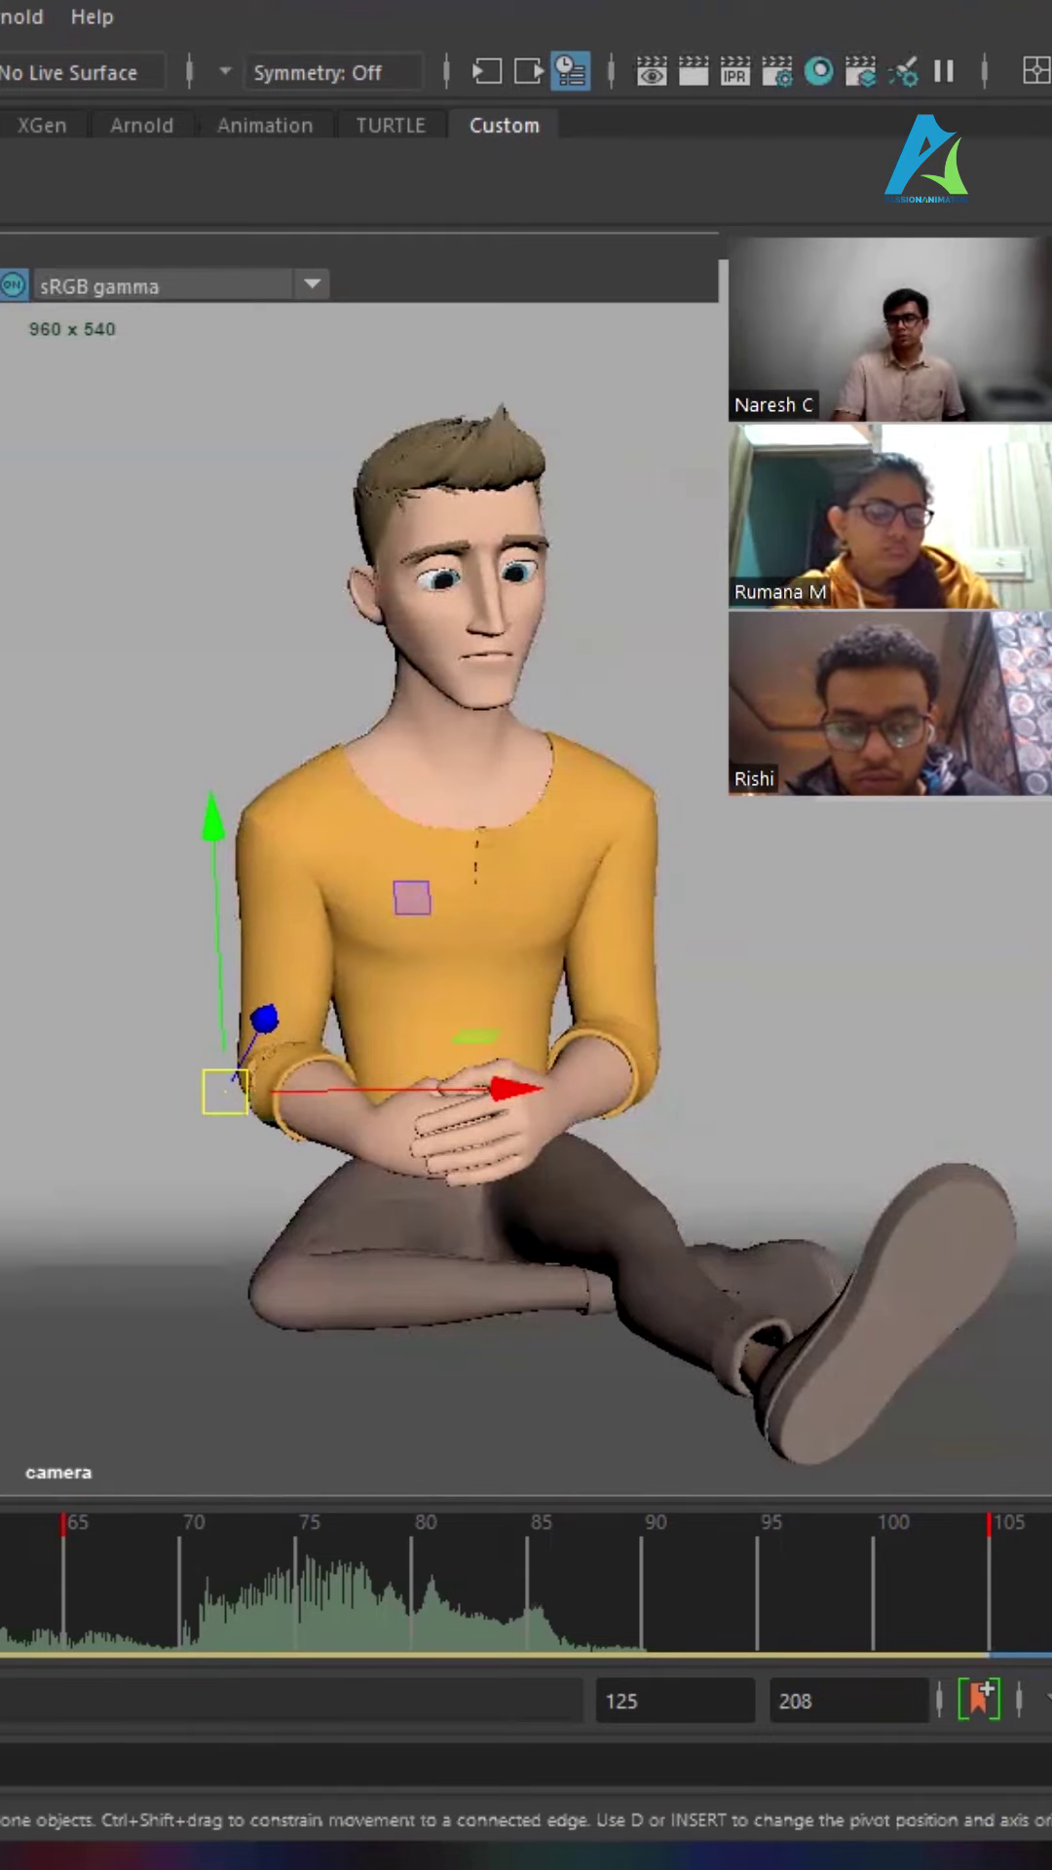